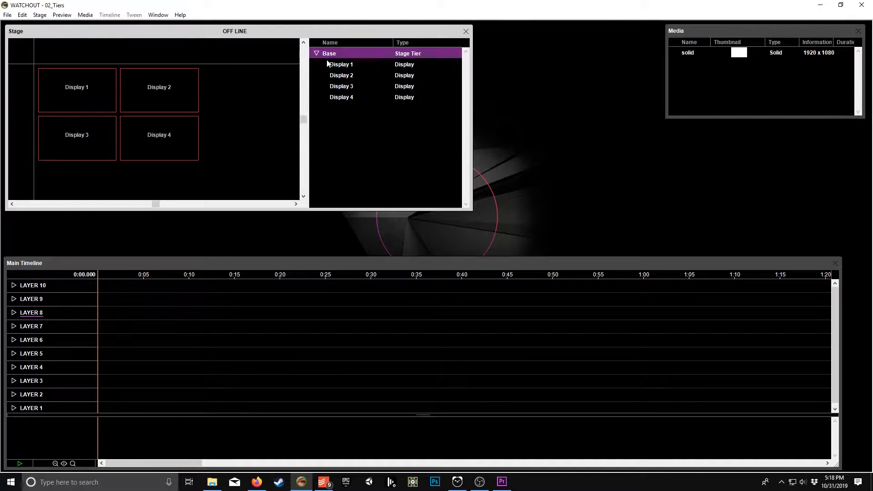
# Step: Rename the Base stage tier as Tier 1
pyautogui.click(316, 54)
pyautogui.click(316, 54)
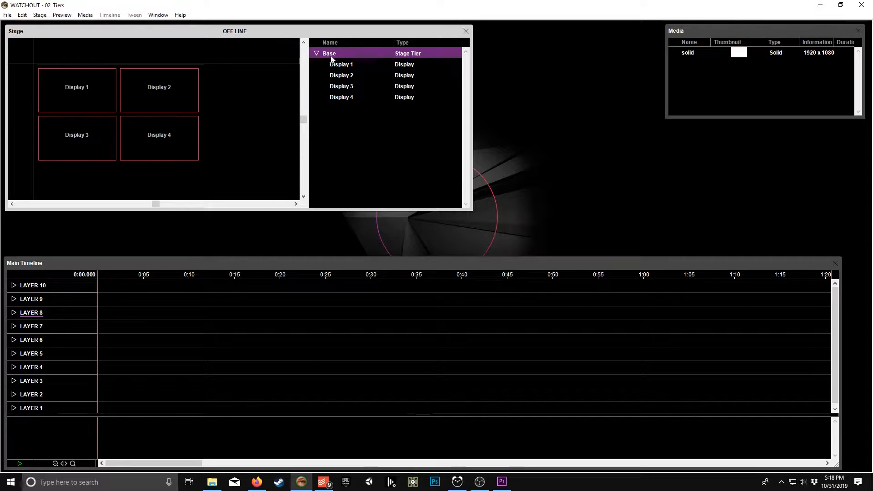
pyautogui.doubleClick(330, 55)
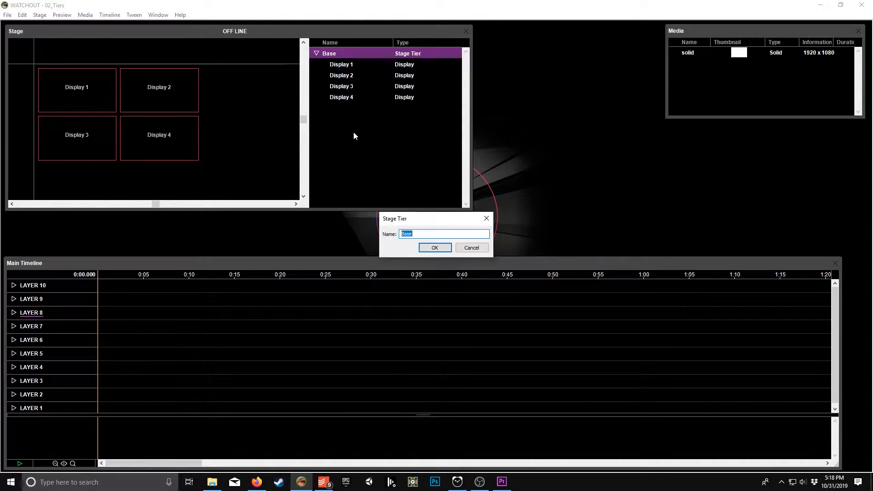
pyautogui.write('Tier 1')
pyautogui.click(435, 247)
# Step: Add three more stage tiers named Tier 2, Tier 3 and Tier 4
pyautogui.rightClick(365, 118)
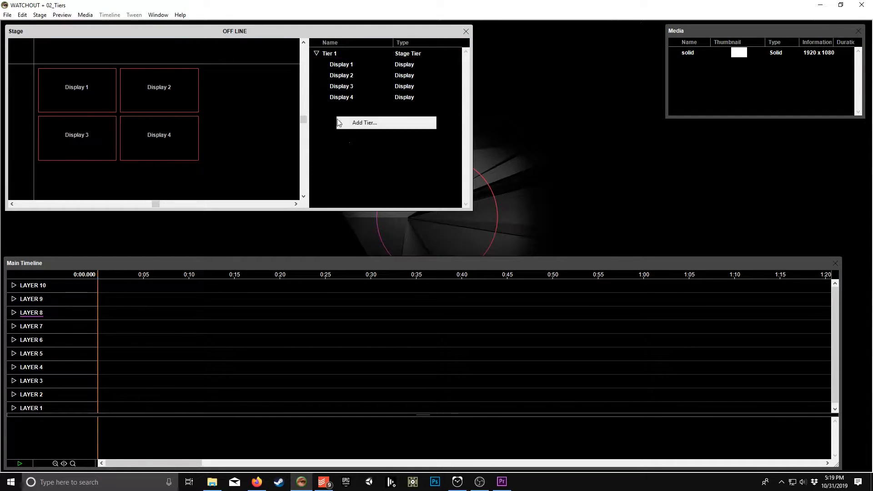
pyautogui.click(369, 124)
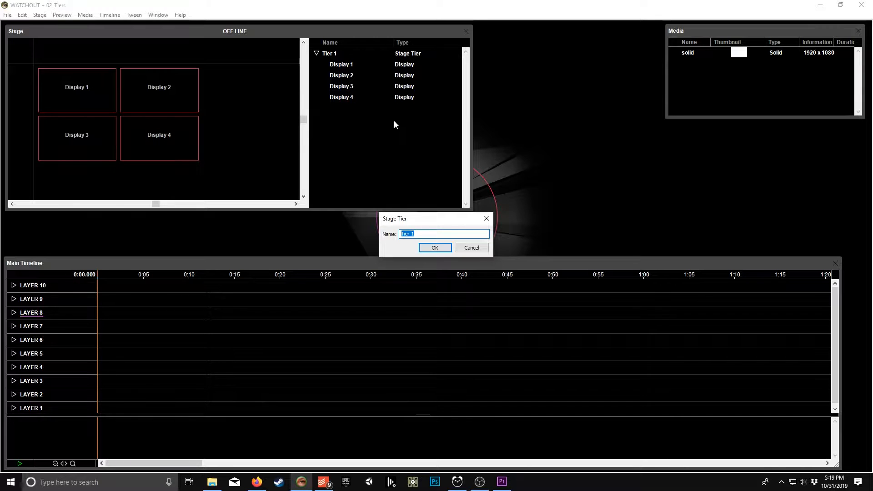
pyautogui.click(435, 247)
pyautogui.rightClick(354, 172)
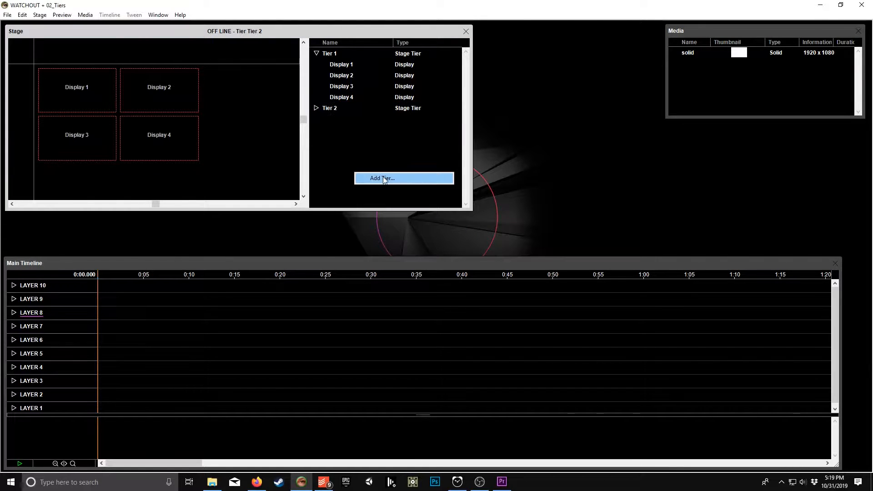
pyautogui.click(366, 179)
pyautogui.write('Tier 3')
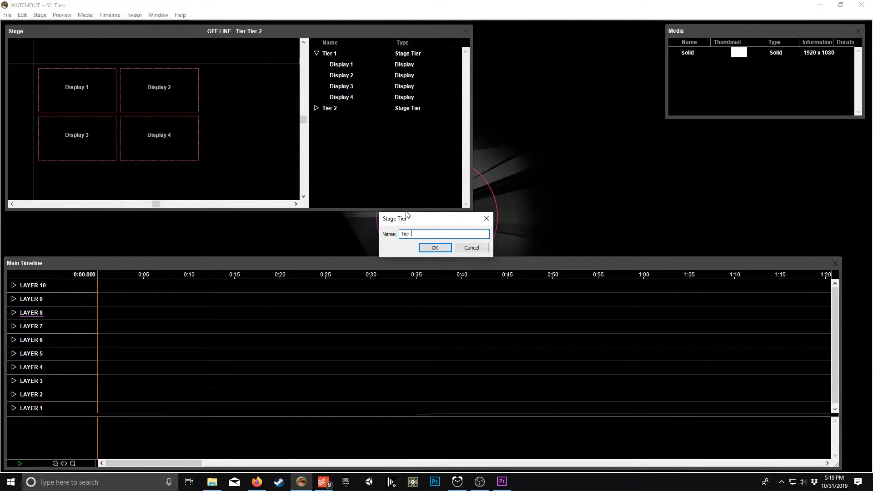
pyautogui.press('Return')
pyautogui.rightClick(331, 155)
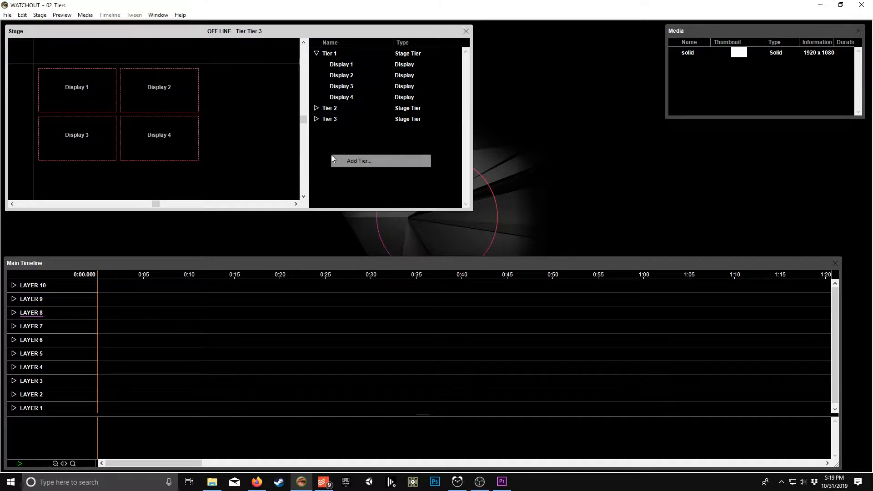
pyautogui.click(360, 161)
pyautogui.write('Tier 4')
pyautogui.press('Return')
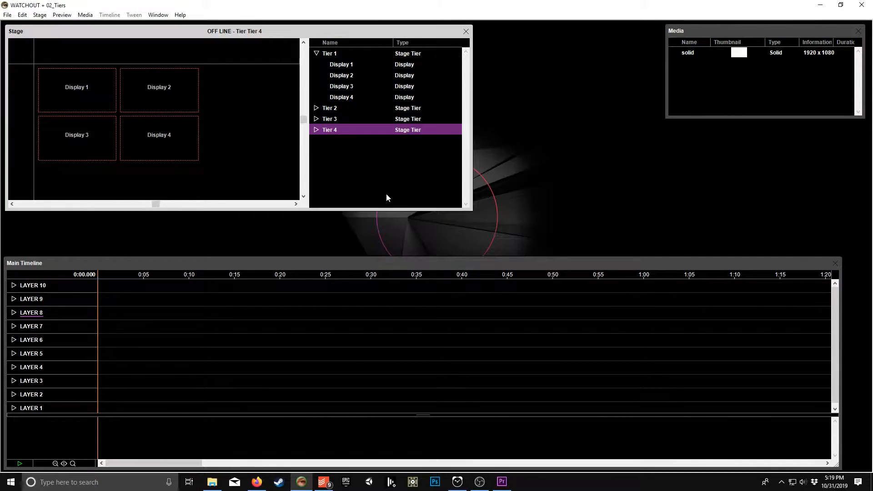
# Step: Move Display 2 into Tier 2, Display 3 into Tier 3 and Display 4 into Tier 4
pyautogui.click(316, 109)
pyautogui.click(337, 75)
pyautogui.moveTo(338, 86); pyautogui.dragTo(337, 119)
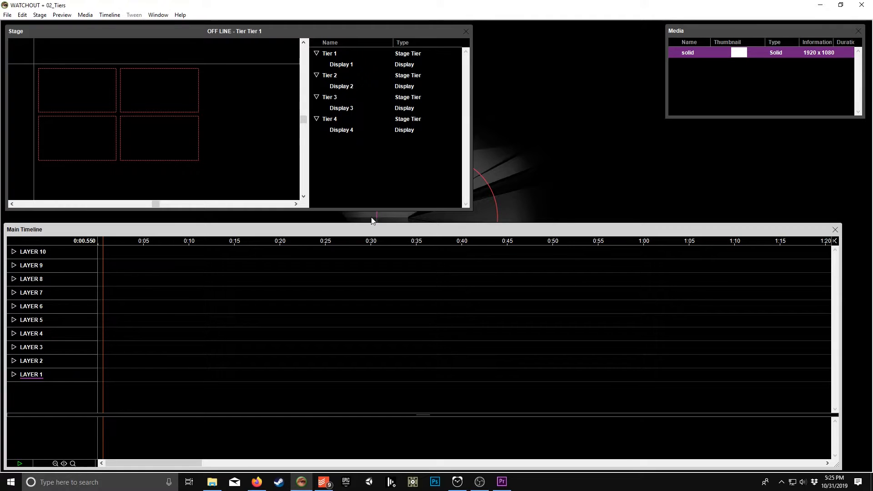
# Step: Make Tier 1 the active tier and add the solid media to Layer 1 with the playhead at about 1.3 seconds
pyautogui.click(105, 242)
pyautogui.moveTo(106, 241)
pyautogui.mouseDown()
pyautogui.moveTo(89, 248)
pyautogui.moveTo(109, 248)
pyautogui.mouseUp()
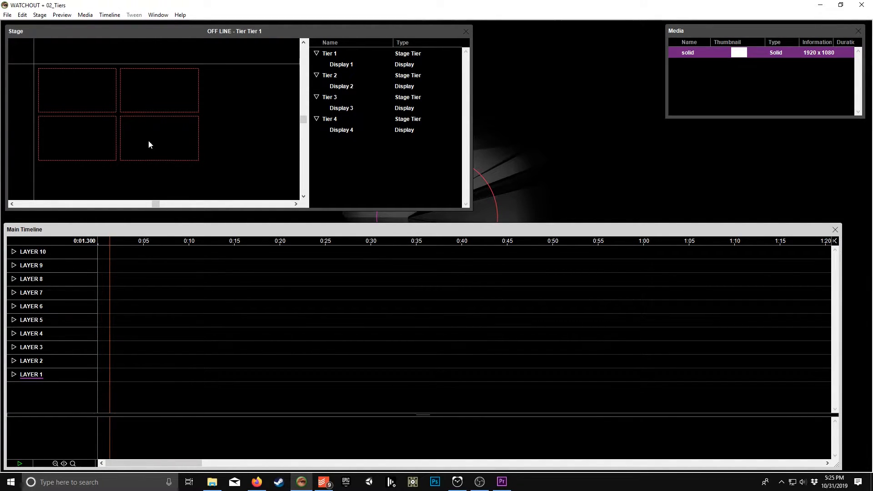
pyautogui.click(159, 28)
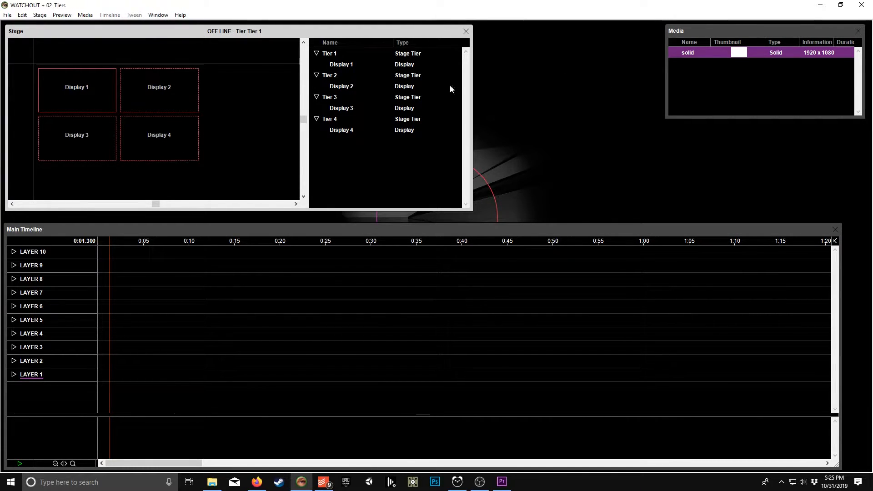
pyautogui.click(332, 53)
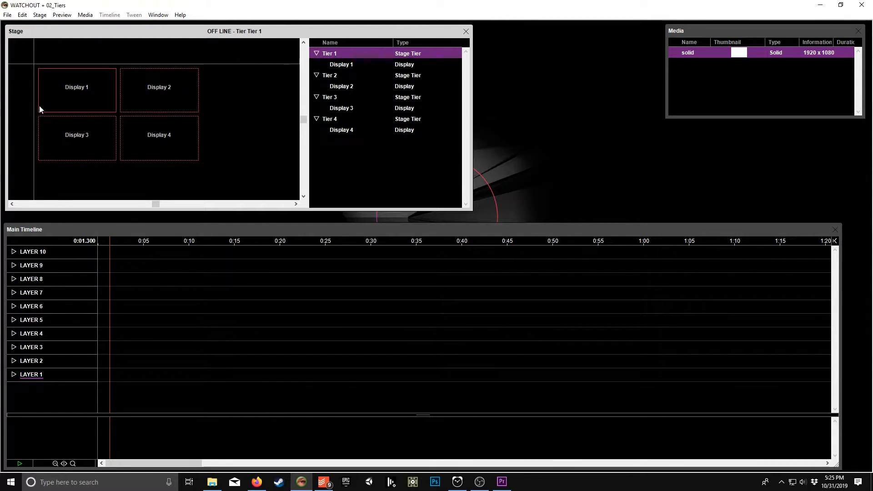
pyautogui.moveTo(740, 56); pyautogui.dragTo(109, 378)
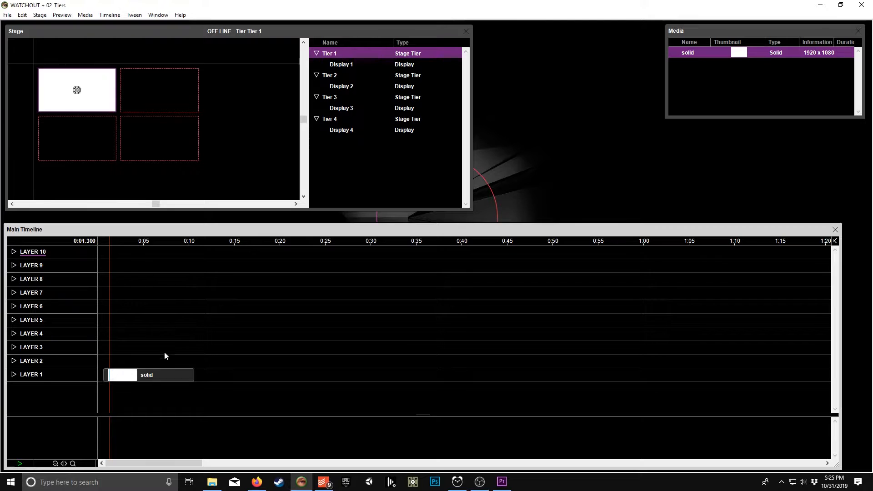
pyautogui.moveTo(76, 92)
pyautogui.mouseDown()
pyautogui.moveTo(162, 160)
pyautogui.moveTo(165, 144)
pyautogui.moveTo(154, 152)
pyautogui.moveTo(160, 145)
pyautogui.moveTo(167, 166)
pyautogui.moveTo(165, 155)
pyautogui.moveTo(167, 162)
pyautogui.moveTo(79, 101)
pyautogui.mouseUp()
# Step: Open the Layer 1 solid cue's settings, close them without changes and delete the cue
pyautogui.doubleClick(132, 370)
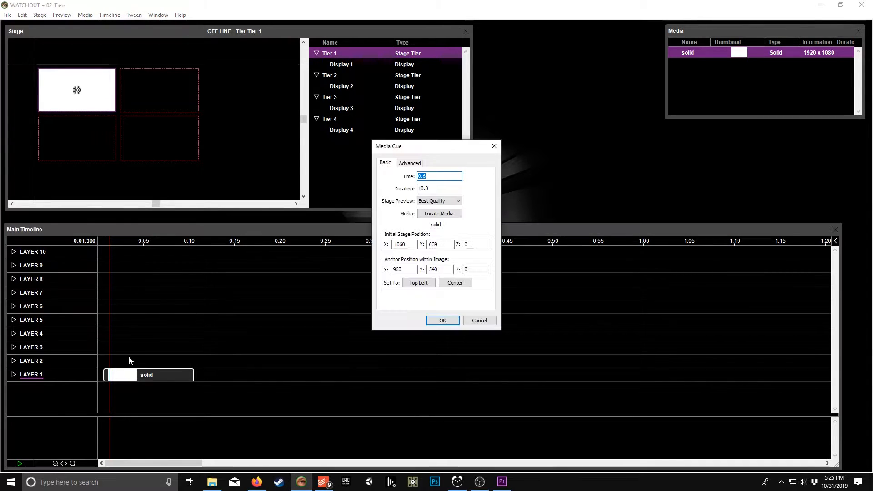
pyautogui.press('Escape')
pyautogui.press('Delete')
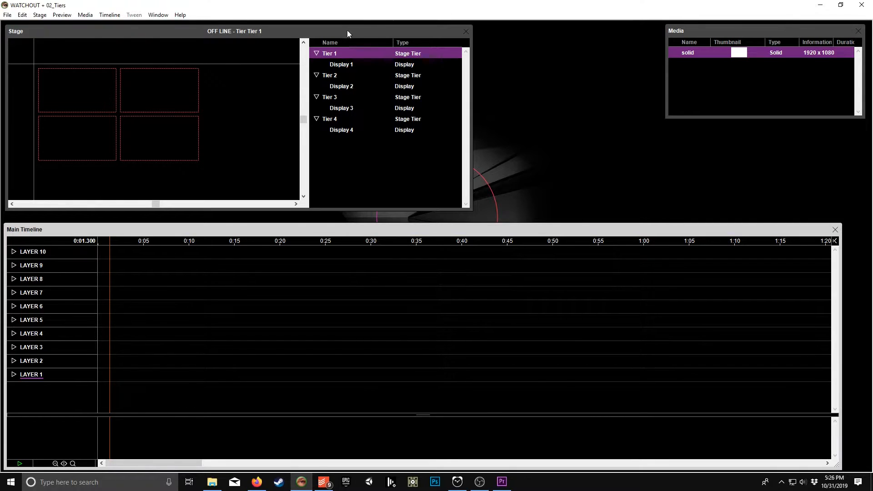
# Step: Make Tier 4 the active tier and add the solid media to Layer 1
pyautogui.click(265, 73)
pyautogui.click(331, 120)
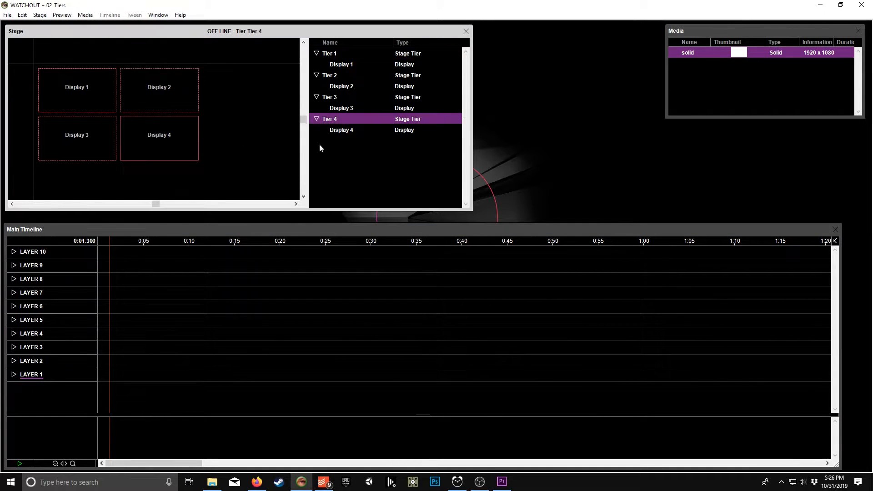
pyautogui.moveTo(738, 57); pyautogui.dragTo(117, 372)
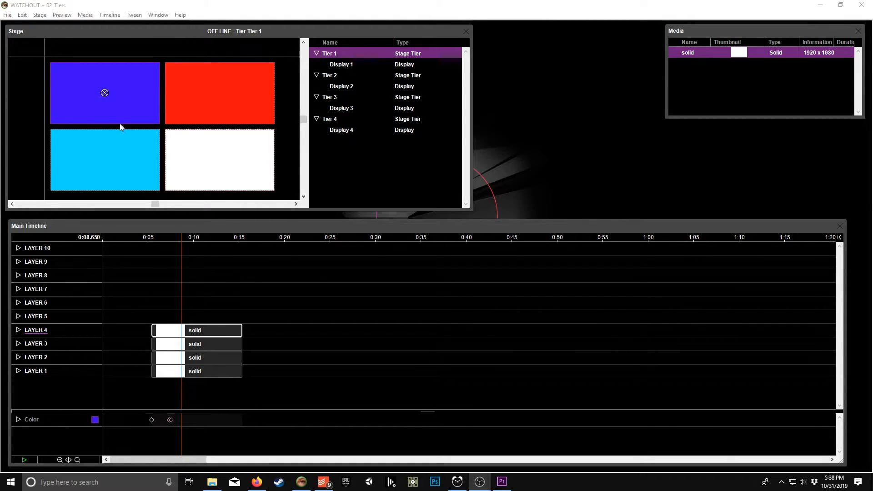
# Step: Expand Layer 4 and restrict its rendering to stage tiers
pyautogui.moveTo(103, 94)
pyautogui.mouseDown()
pyautogui.moveTo(137, 111)
pyautogui.moveTo(204, 102)
pyautogui.moveTo(104, 94)
pyautogui.mouseUp()
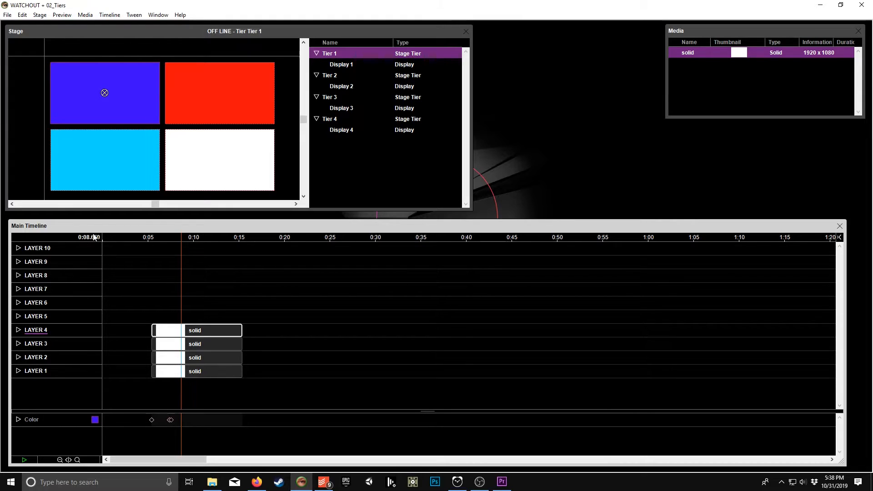
pyautogui.scroll(1, 62, 160)
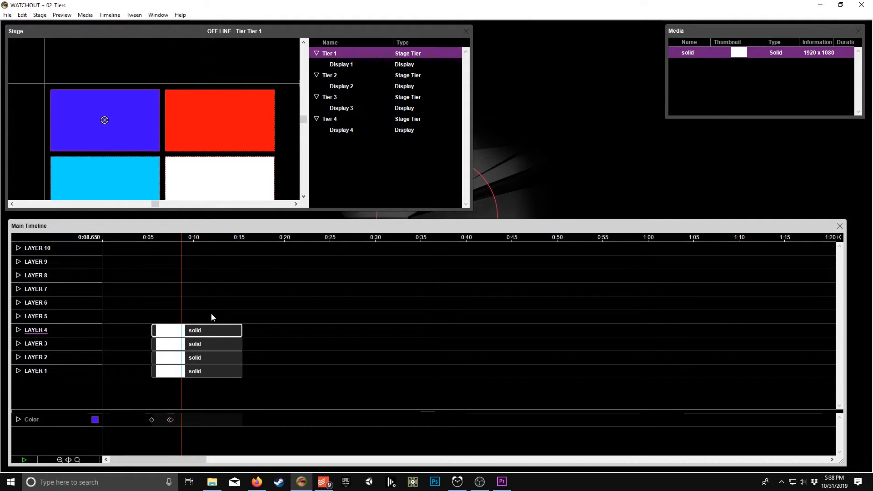
pyautogui.click(18, 332)
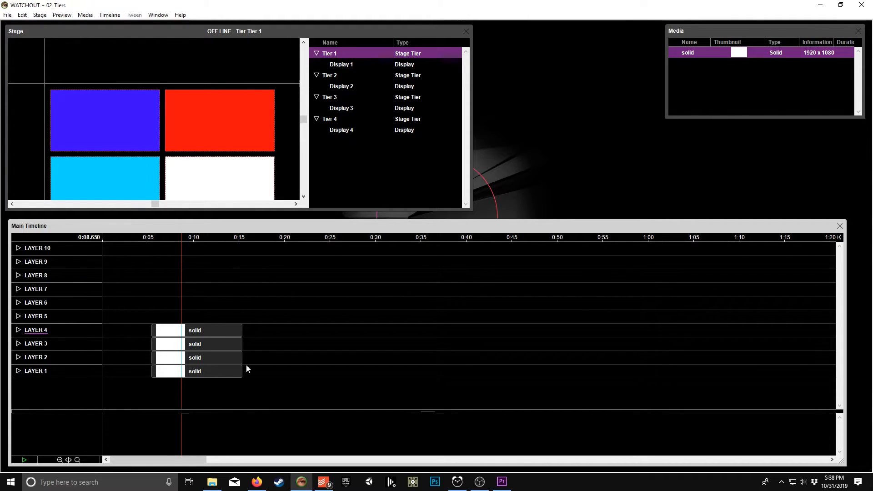
pyautogui.click(18, 330)
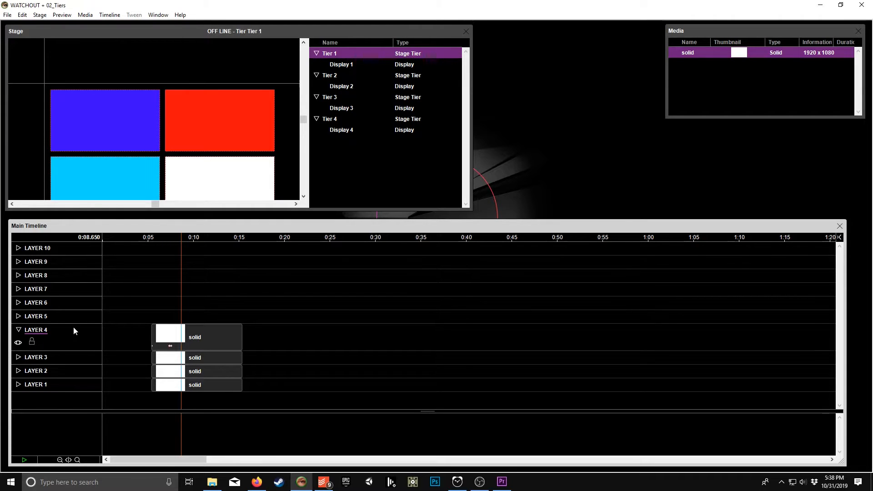
pyautogui.doubleClick(39, 332)
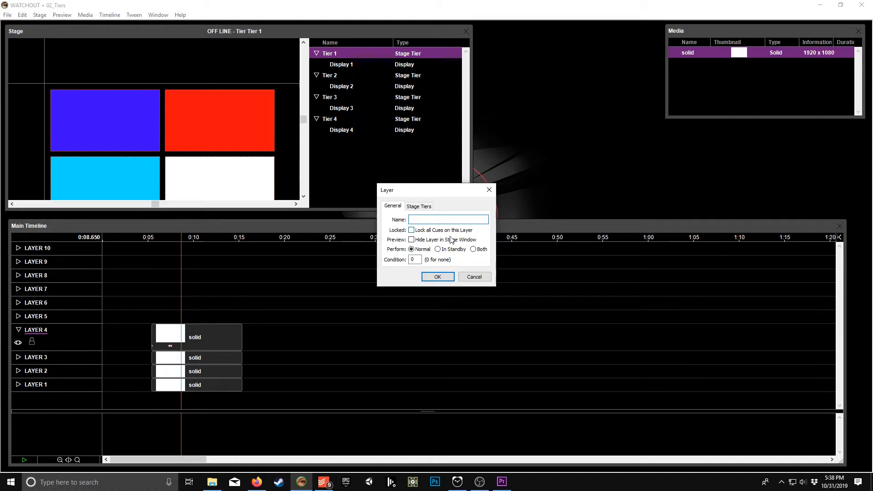
pyautogui.click(417, 208)
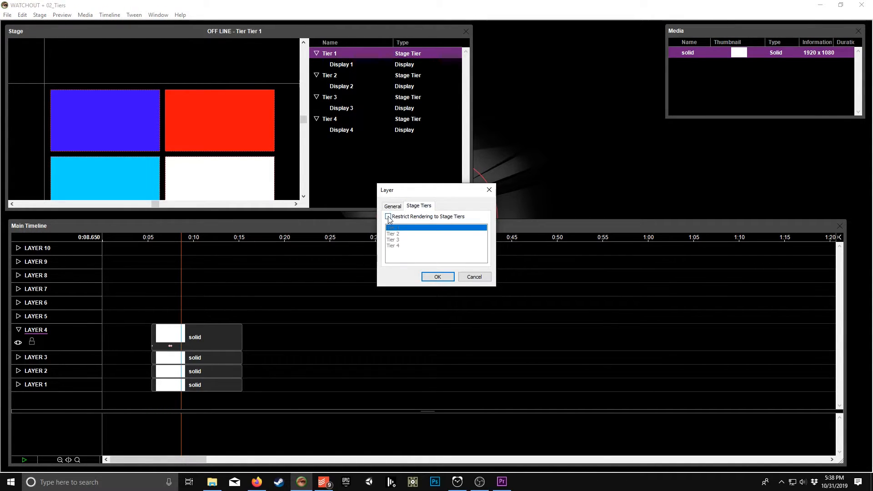
pyautogui.click(388, 217)
pyautogui.click(438, 278)
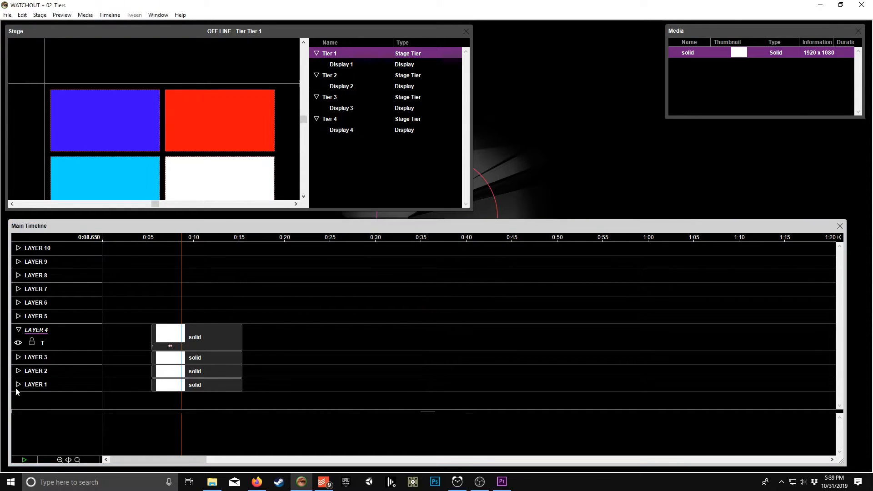
# Step: Scale the Layer 4 solid cue to about 146% horizontally and 164% vertically with the playhead at about 7.95 seconds
pyautogui.click(169, 238)
pyautogui.moveTo(168, 240); pyautogui.dragTo(175, 240)
pyautogui.click(191, 334)
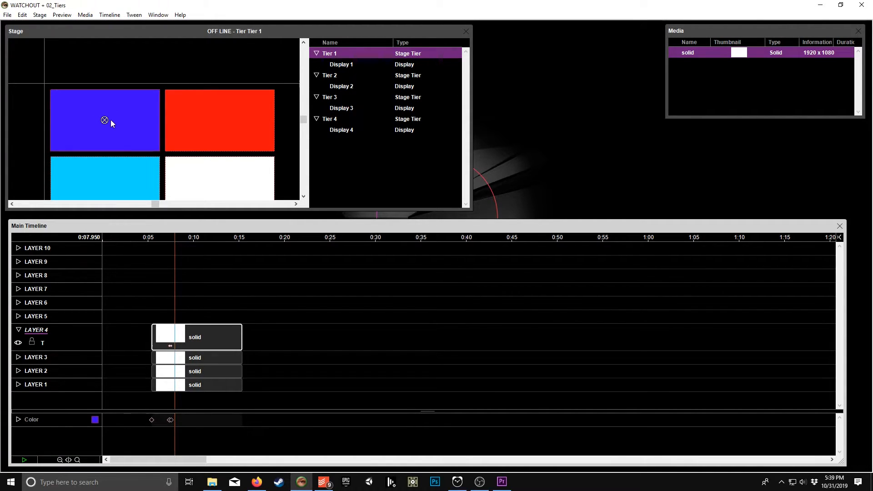
pyautogui.moveTo(143, 124); pyautogui.dragTo(169, 158)
pyautogui.moveTo(89, 117); pyautogui.dragTo(125, 106)
pyautogui.press('s')
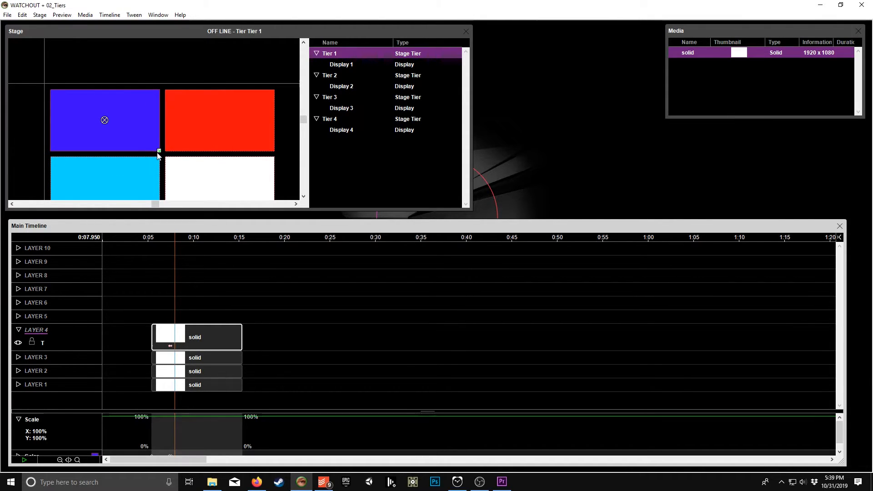
pyautogui.moveTo(159, 152); pyautogui.dragTo(183, 178)
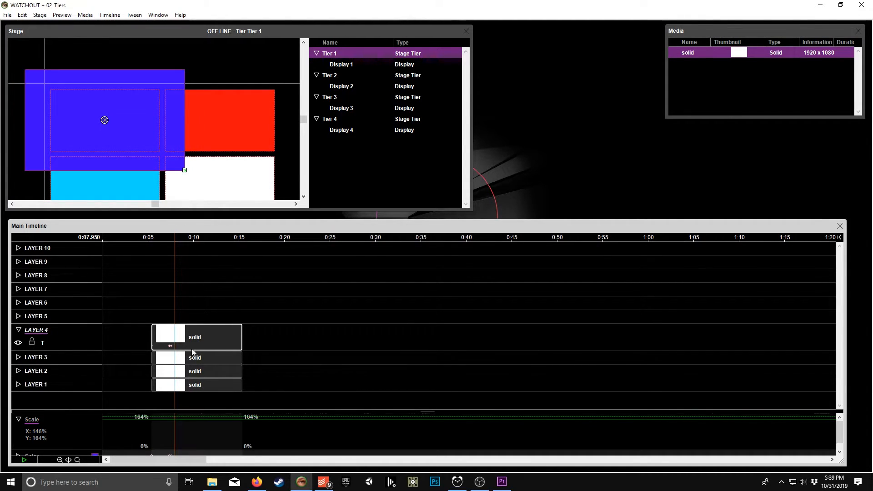
# Step: Add a Crop tween to the Layer 4 solid cue with a crop point at the playhead
pyautogui.hotkey('ctrl', 'shift', 'c')
pyautogui.moveTo(153, 408); pyautogui.dragTo(151, 294)
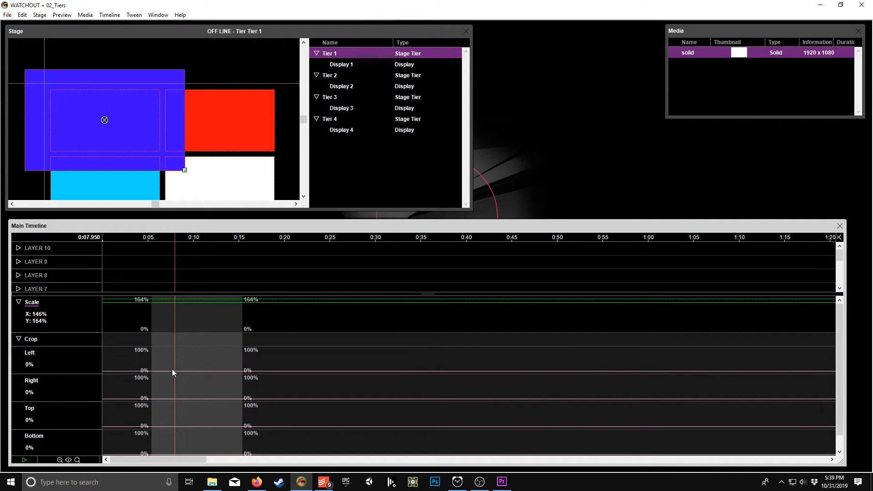
pyautogui.moveTo(175, 399)
pyautogui.mouseDown()
pyautogui.moveTo(175, 376)
pyautogui.moveTo(175, 401)
pyautogui.mouseUp()
pyautogui.moveTo(179, 294); pyautogui.dragTo(180, 386)
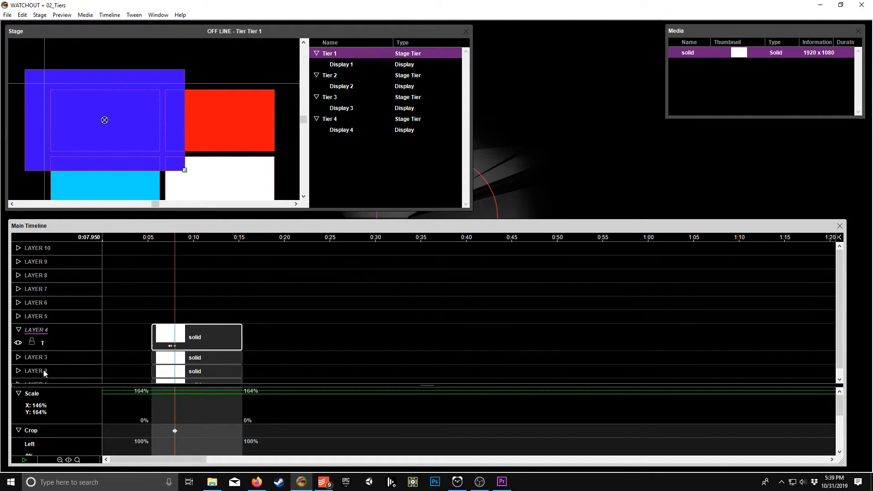
pyautogui.click(31, 434)
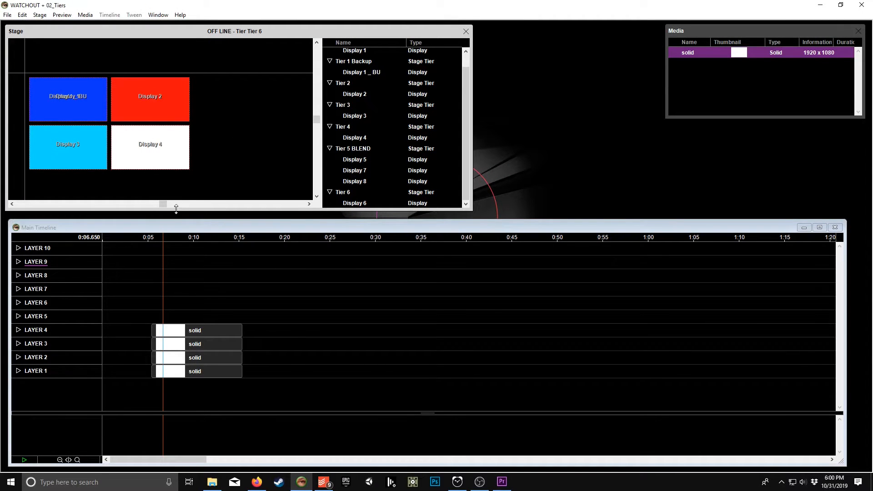
# Step: Enable the stage tier rendering restriction for Layer 4 and deselect Tier 1 in its tier list
pyautogui.click(19, 330)
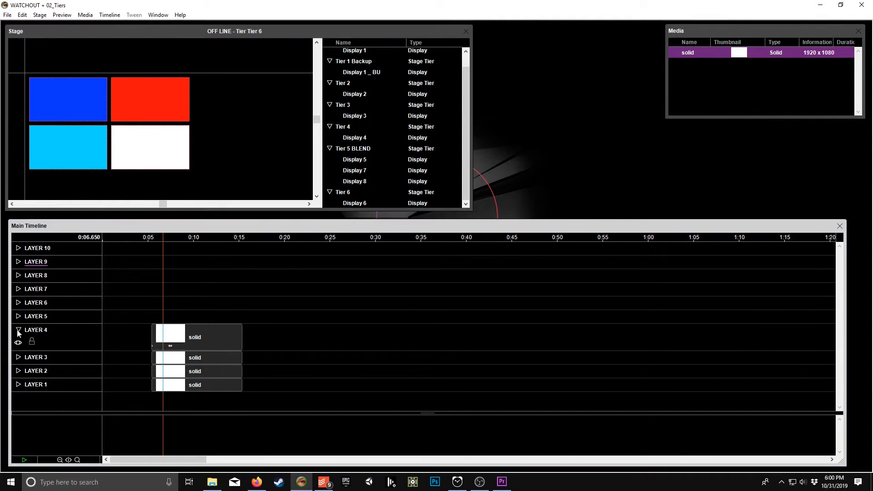
pyautogui.doubleClick(40, 329)
pyautogui.click(419, 193)
pyautogui.click(396, 203)
pyautogui.click(394, 214)
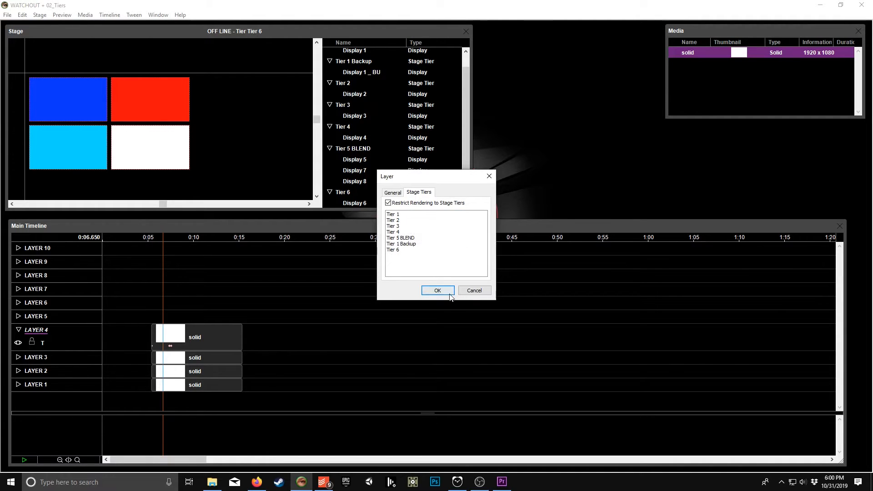
pyautogui.click(438, 290)
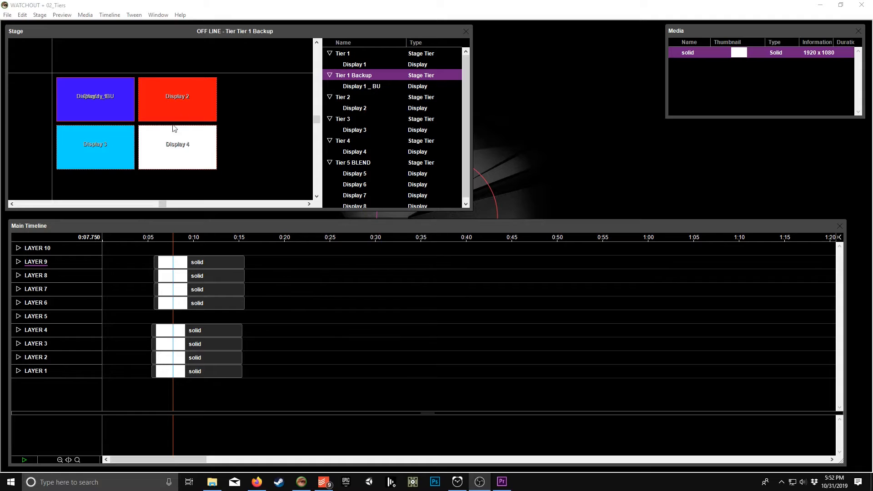
# Step: Select Display 1 under Tier 1 in the stage's tier list
pyautogui.click(72, 34)
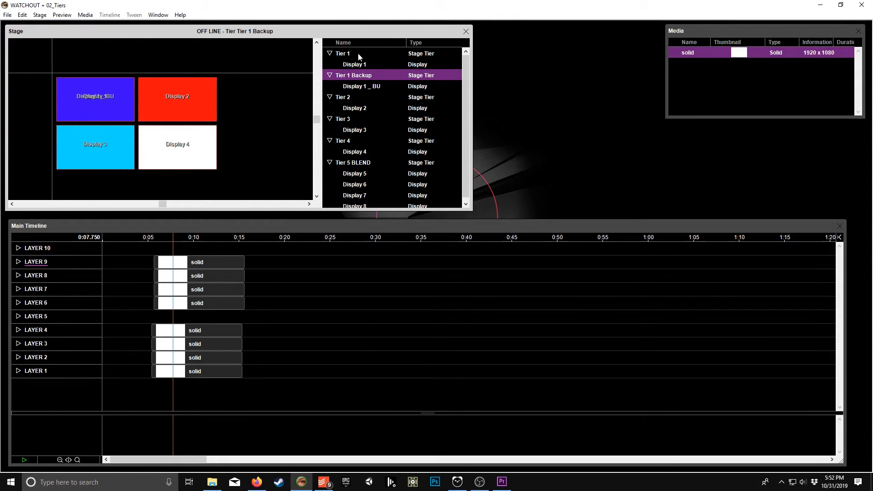
pyautogui.click(374, 64)
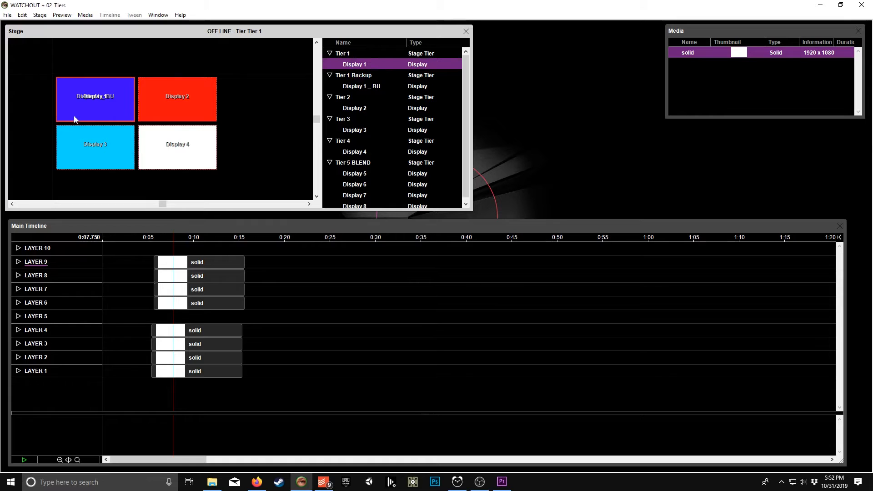
pyautogui.click(154, 238)
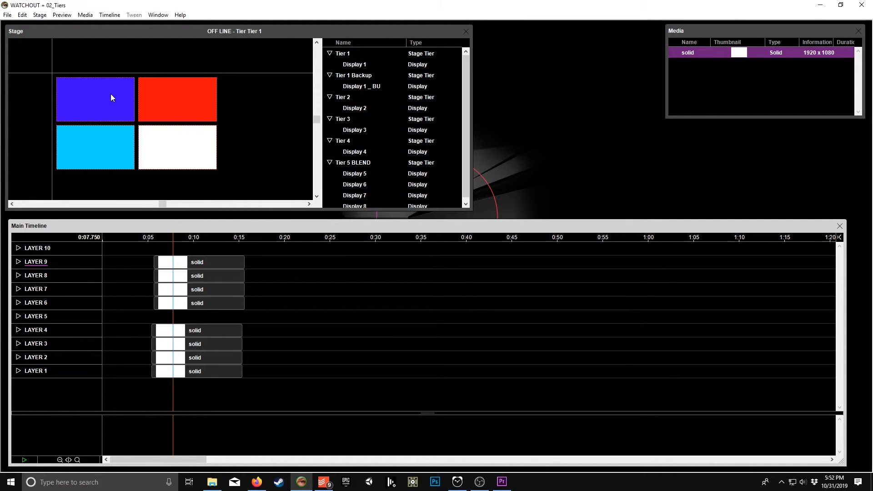
pyautogui.scroll(-4, 210, 129)
pyautogui.scroll(4, 209, 131)
pyautogui.click(342, 29)
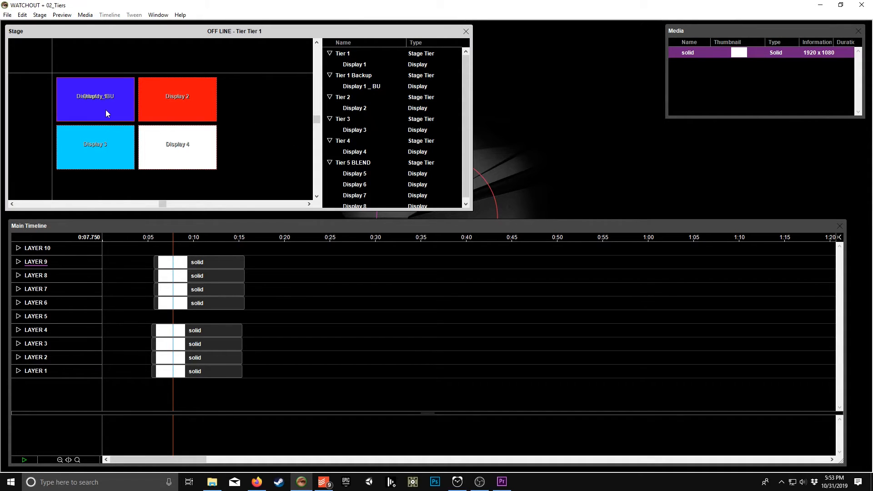
# Step: Compare the overlapping Display 1 in Tier 1 and Display 1 _ BU in Tier 1 Backup by selecting them alternately
pyautogui.click(353, 65)
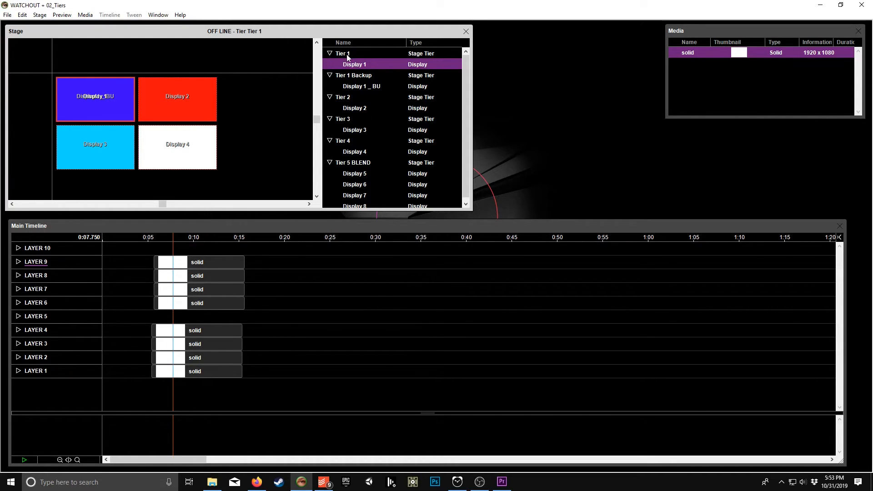
pyautogui.click(354, 86)
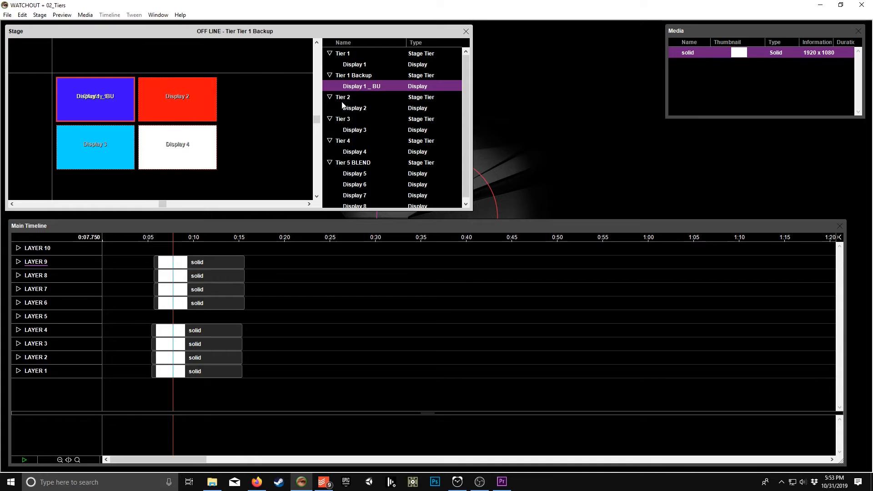
pyautogui.click(358, 66)
pyautogui.click(359, 86)
pyautogui.click(358, 65)
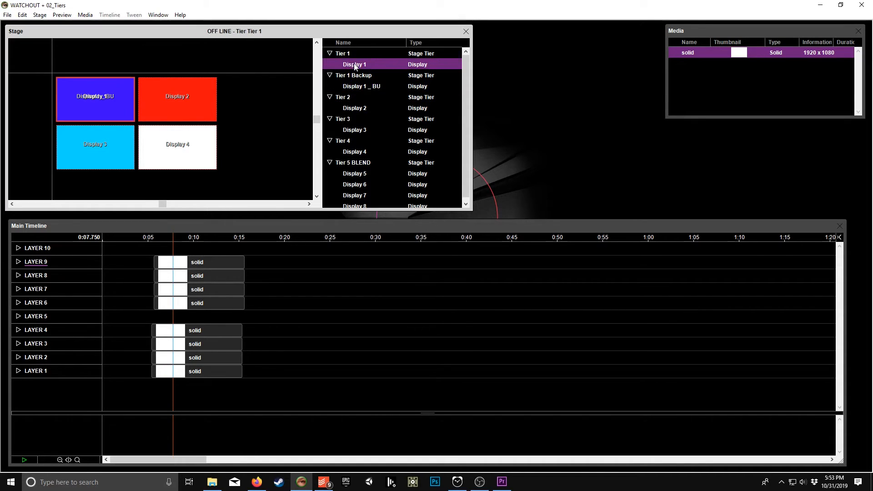
pyautogui.click(354, 86)
pyautogui.click(356, 65)
pyautogui.click(351, 85)
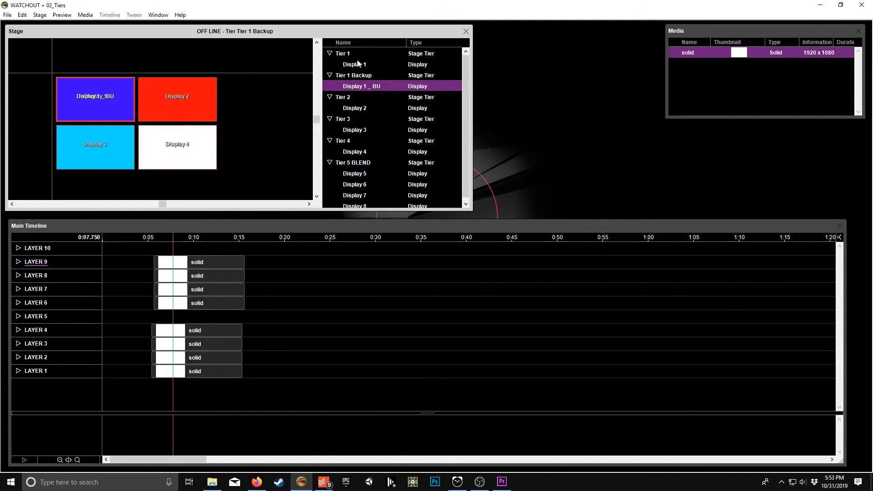
pyautogui.click(359, 65)
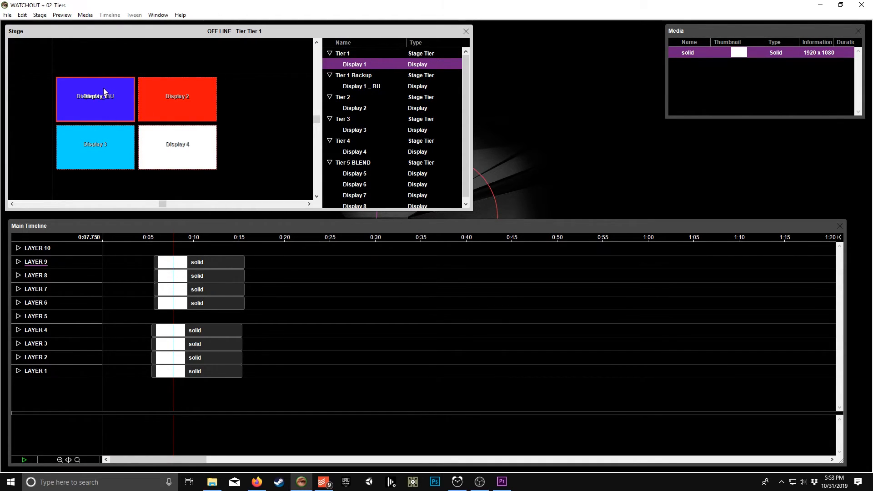
pyautogui.click(350, 86)
pyautogui.click(354, 63)
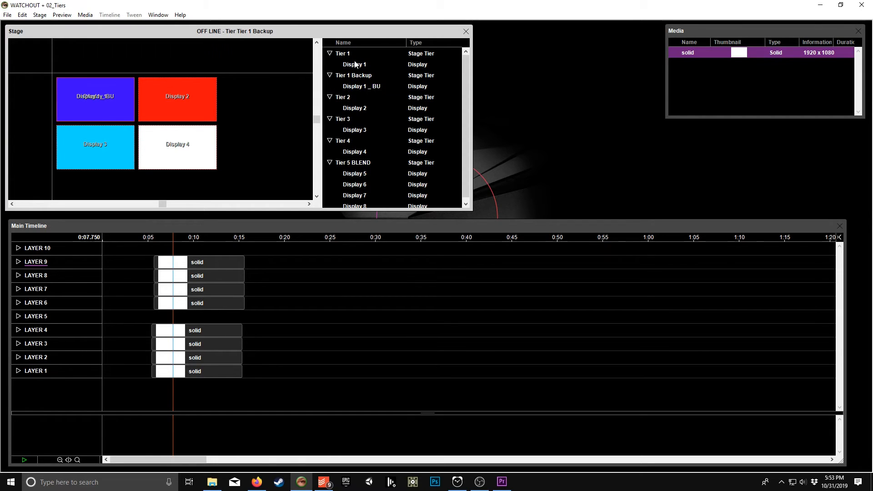
pyautogui.click(354, 64)
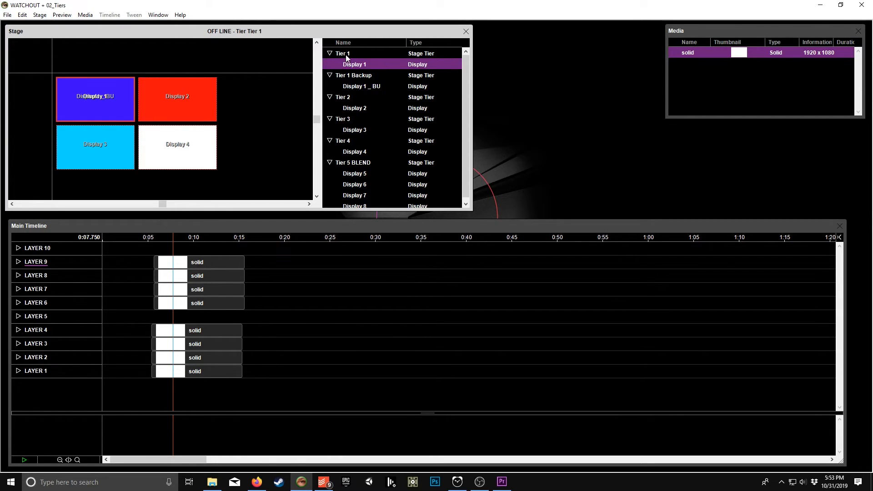
pyautogui.click(346, 57)
pyautogui.click(347, 75)
pyautogui.click(346, 55)
pyautogui.click(350, 64)
pyautogui.click(354, 88)
pyautogui.click(354, 66)
pyautogui.click(353, 88)
pyautogui.click(353, 88)
pyautogui.click(354, 64)
# Step: Examine the overlapping displays of Tier 5 BLEND on the stage and select Display 5 in that tier
pyautogui.scroll(-5, 202, 88)
pyautogui.scroll(-2, 202, 89)
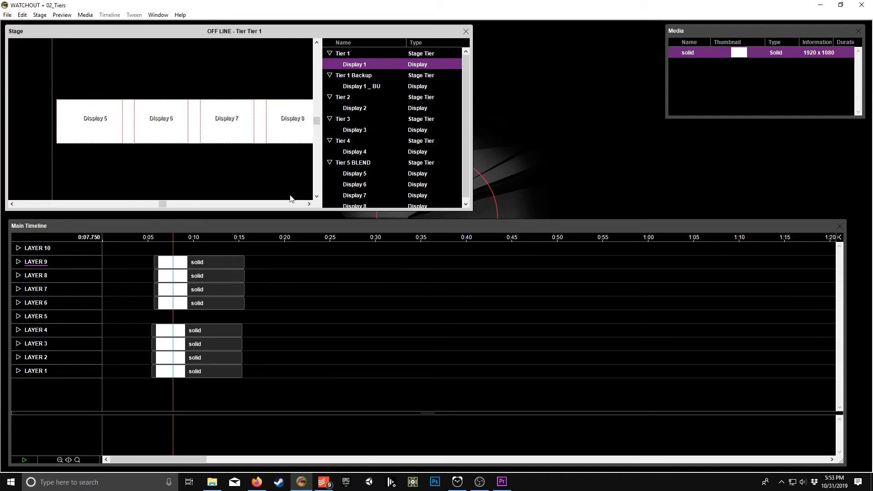
pyautogui.click(309, 204)
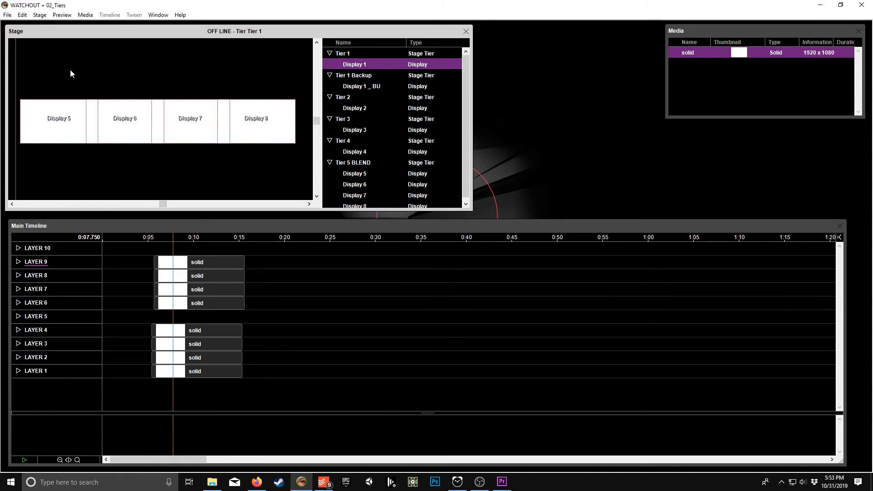
pyautogui.click(105, 174)
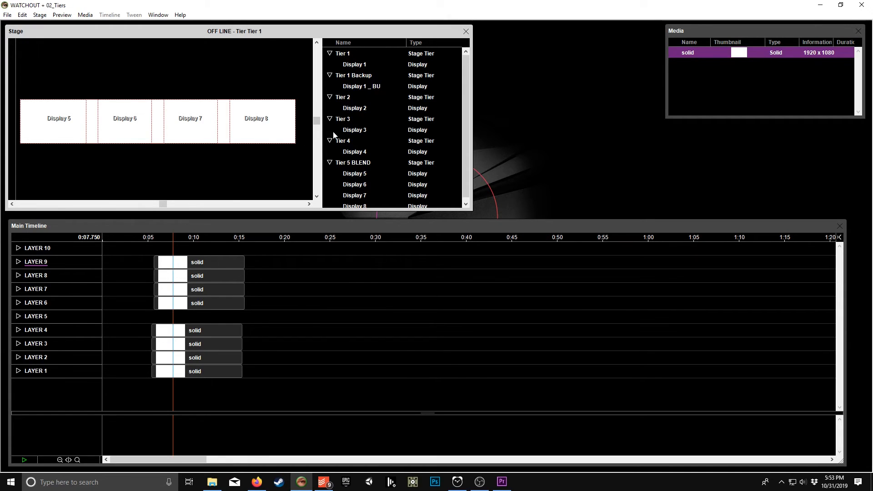
pyautogui.scroll(-1, 331, 137)
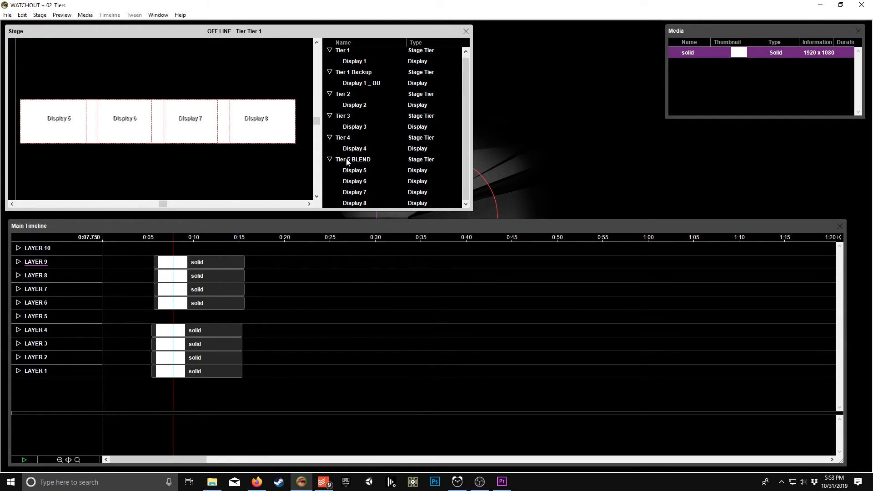
pyautogui.click(353, 172)
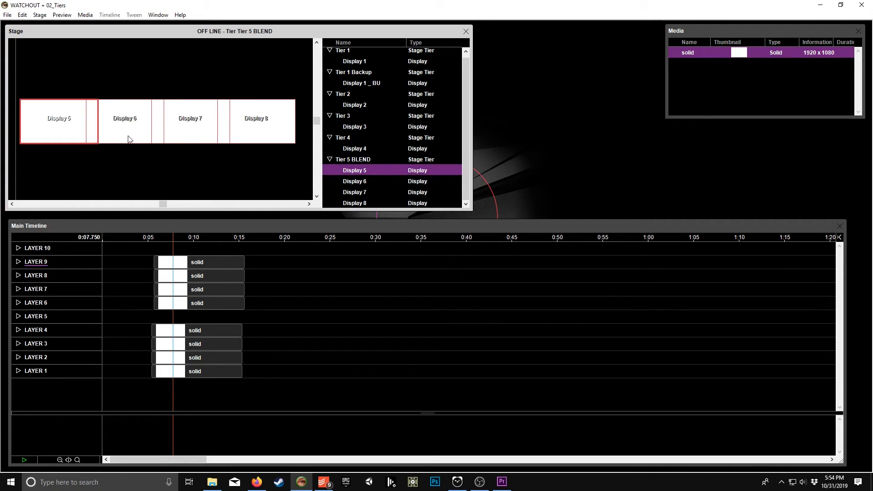
# Step: Add a stage tier named Tier 6 and move Display 6 from Tier 5 BLEND into it
pyautogui.rightClick(342, 169)
pyautogui.click(355, 190)
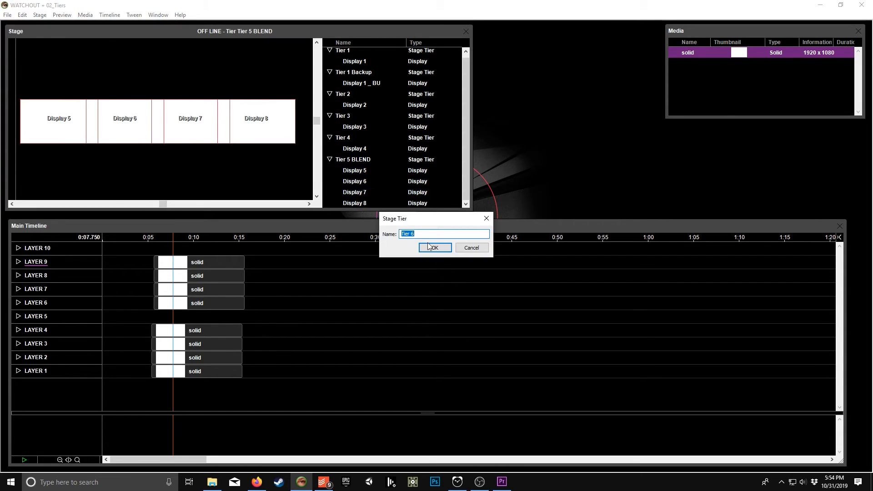
pyautogui.click(432, 247)
pyautogui.click(366, 171)
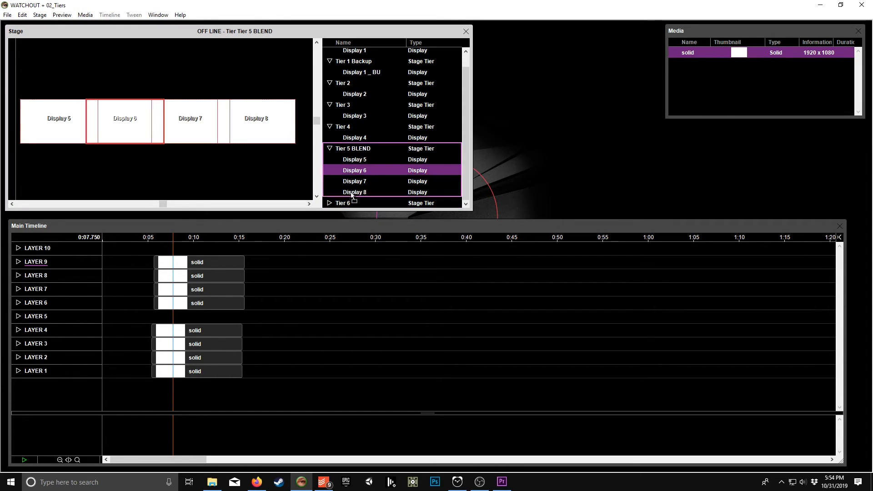
pyautogui.moveTo(354, 193); pyautogui.dragTo(346, 204)
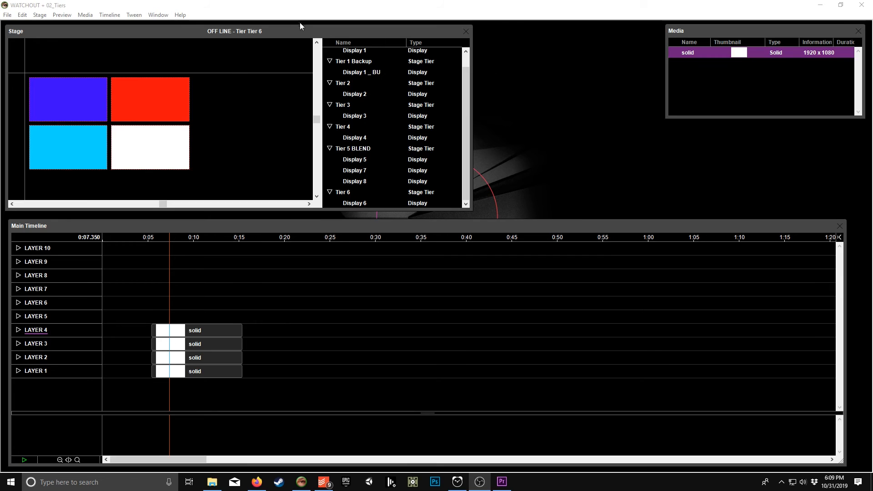
# Step: Turn off the default soft edges in the advanced settings of Display 1 _ BU under Tier 1 Backup
pyautogui.click(280, 71)
pyautogui.scroll(1, 356, 72)
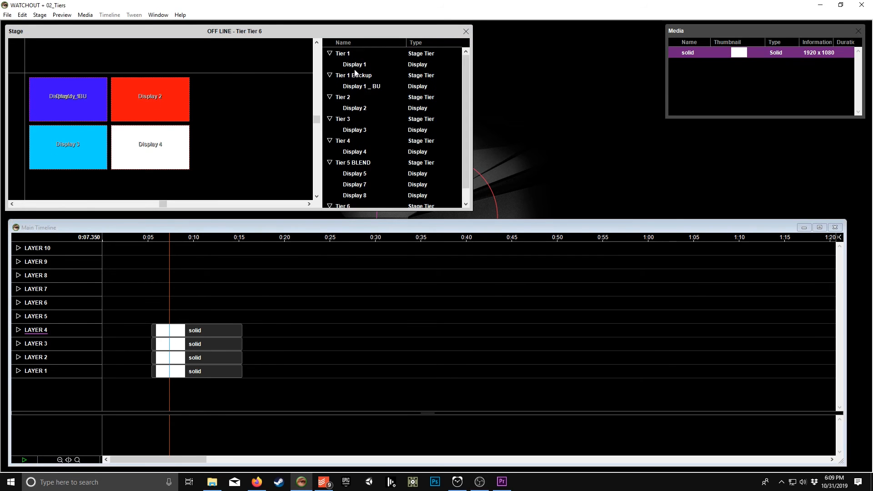
pyautogui.click(355, 66)
pyautogui.doubleClick(359, 86)
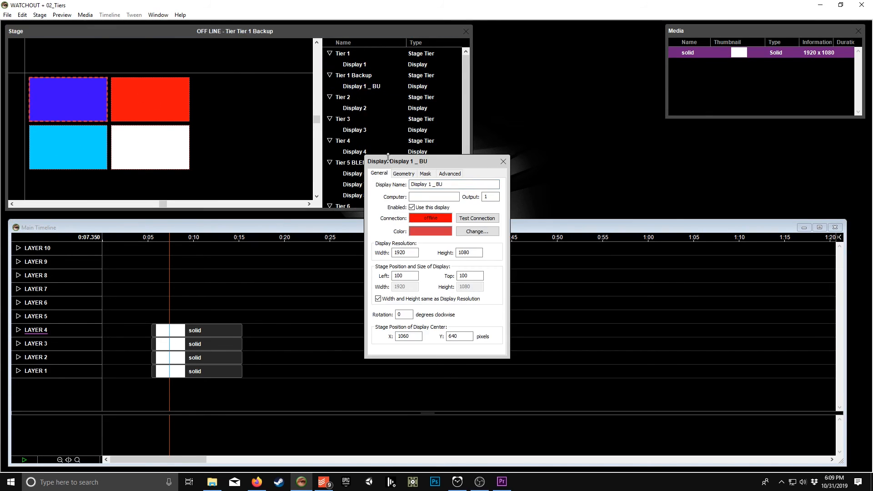
pyautogui.click(453, 175)
pyautogui.click(381, 316)
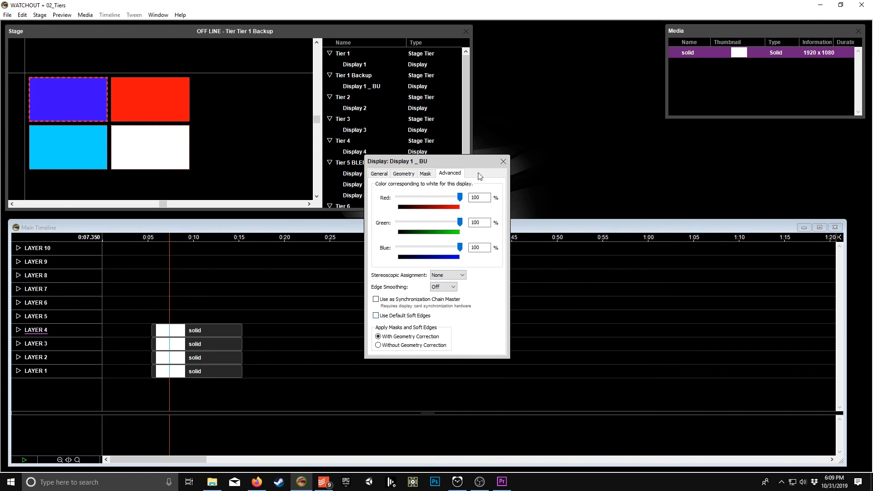
pyautogui.click(503, 162)
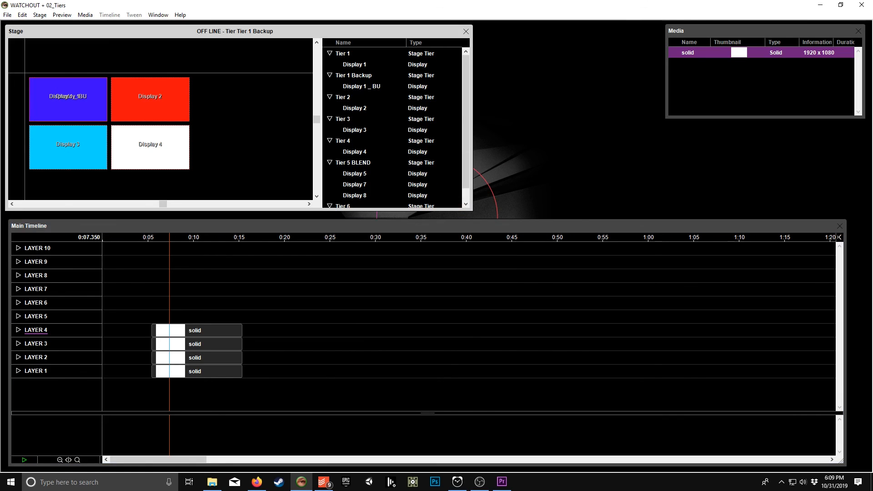